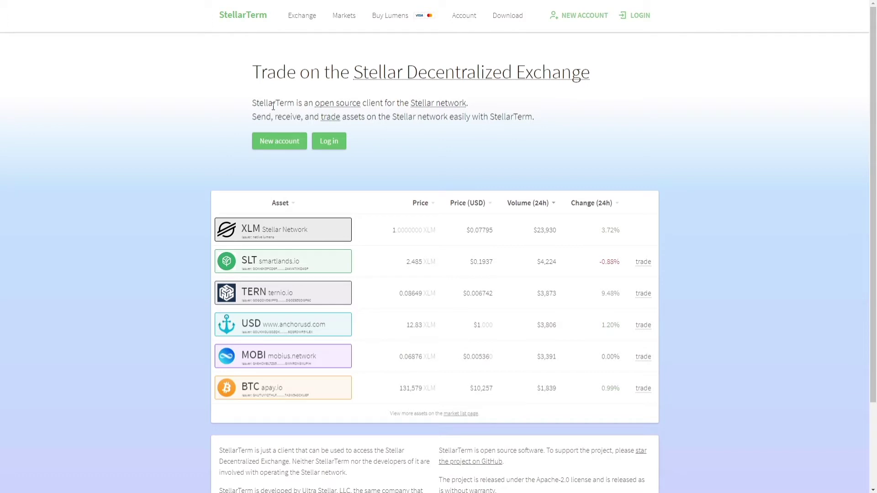
Go to the Account page, which offers new-wallet creation plus Ledger and Trezor login.
left_click(276, 143)
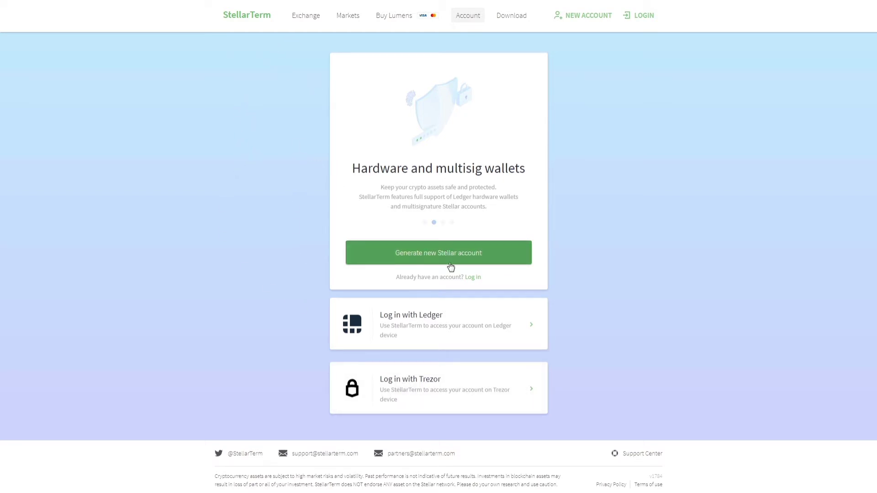
Log in by pasting the wallet's secret key and accepting the Terms of Use.
left_click(643, 21)
left_click(289, 130)
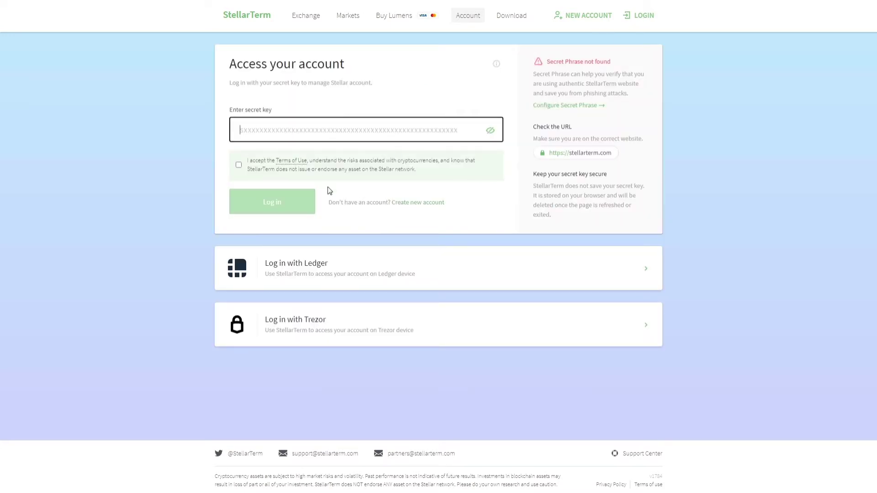
key("ctrl+v")
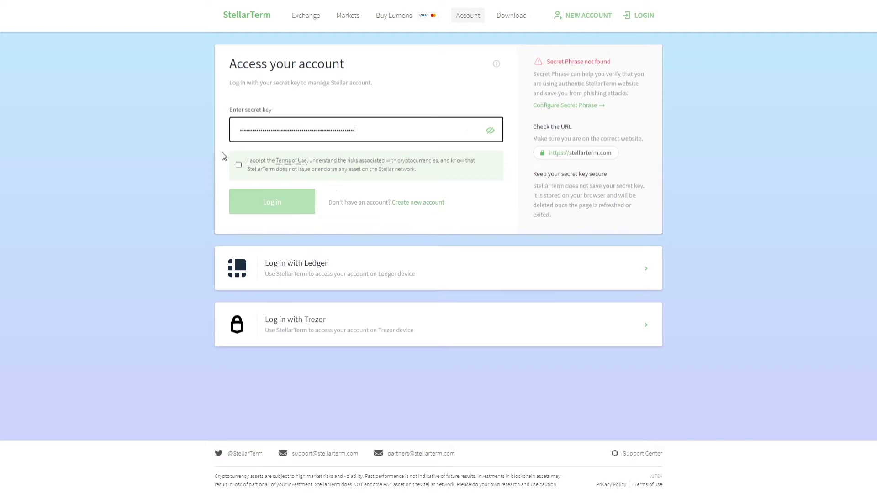
left_click(238, 165)
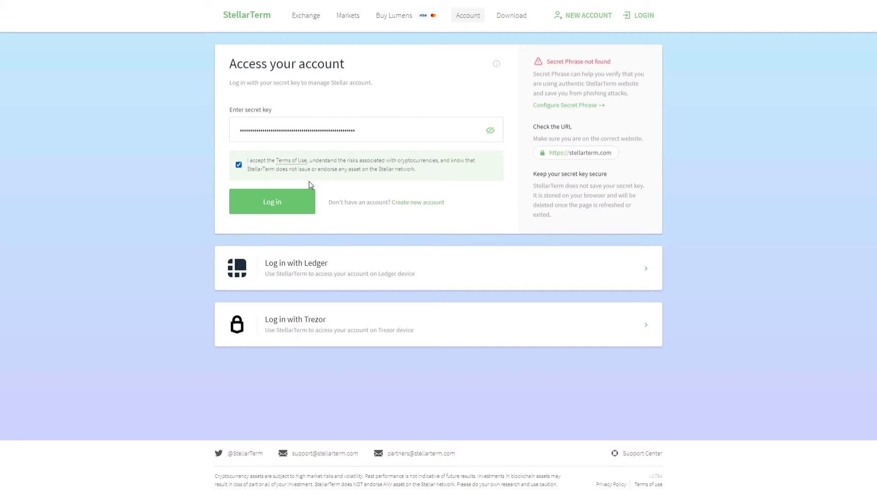
left_click(291, 200)
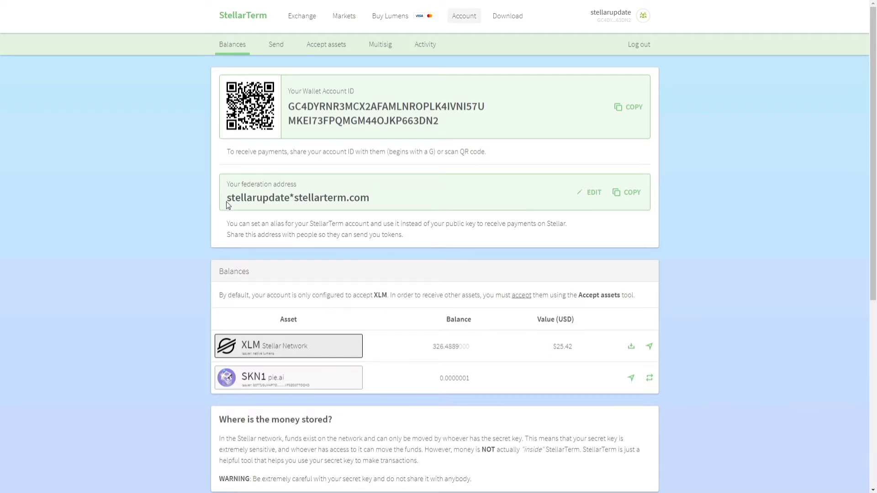
left_click(590, 192)
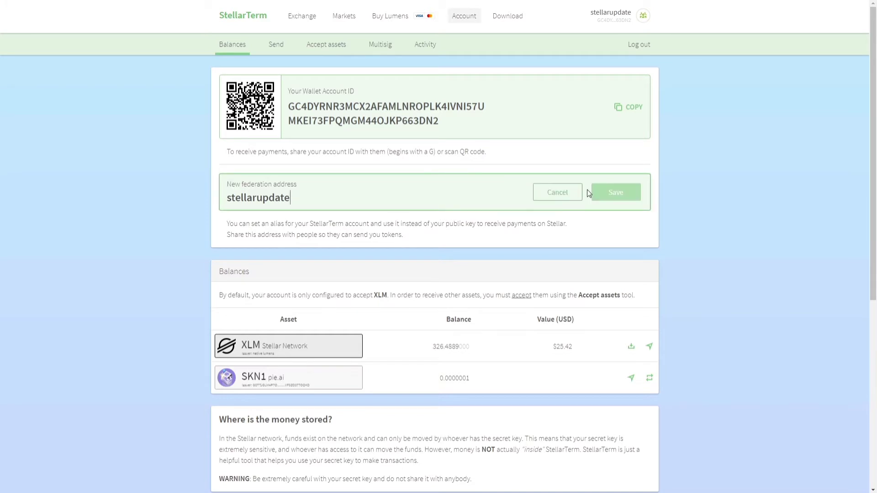
left_click_drag(286, 201, 228, 197)
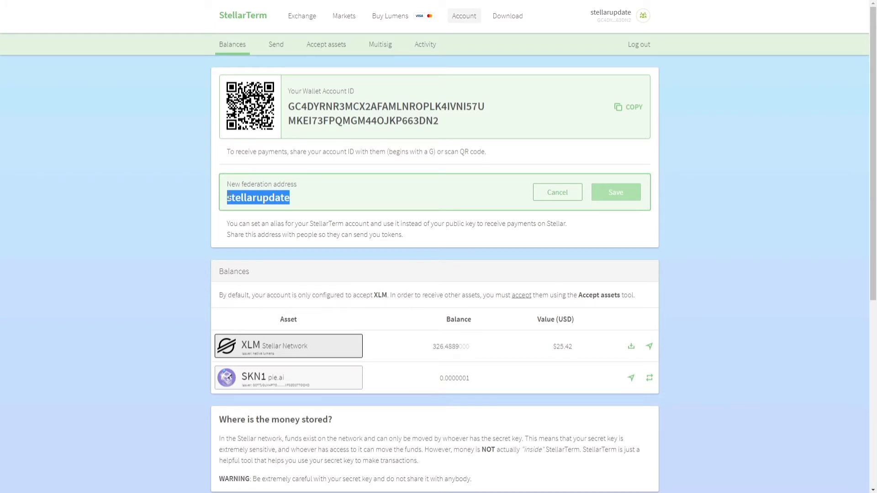
type("sdtfgj")
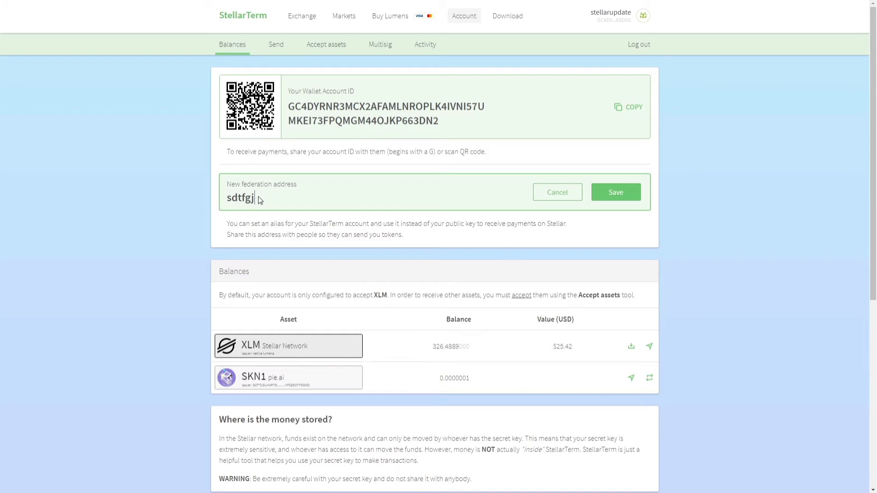
left_click(568, 190)
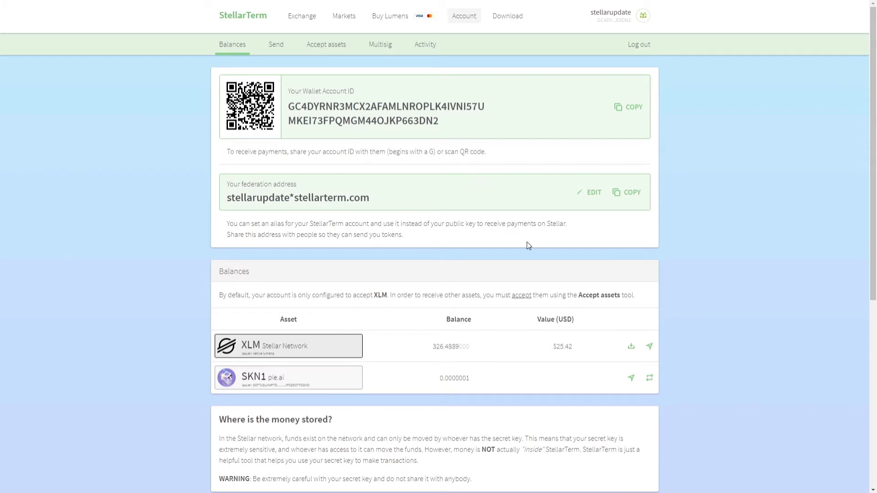
double_click(244, 375)
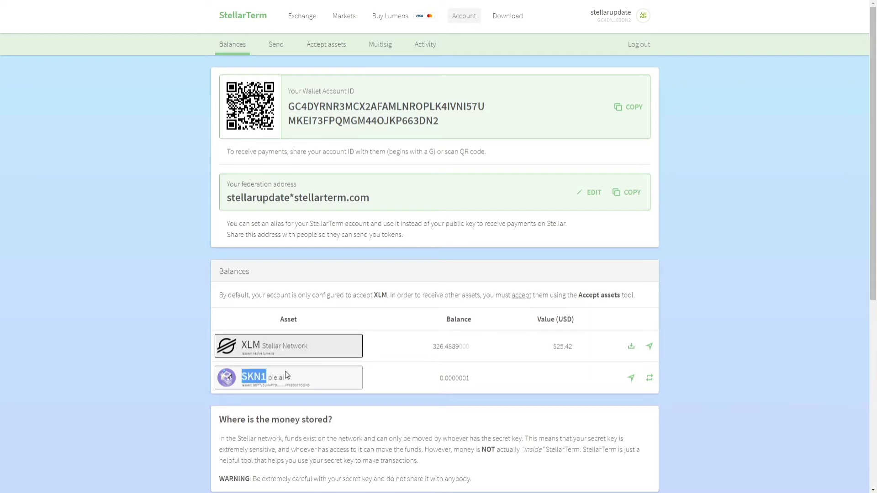
left_click(382, 379)
Start a payment to the wallet's own federation address for an amount of 1 XLM.
left_click(276, 46)
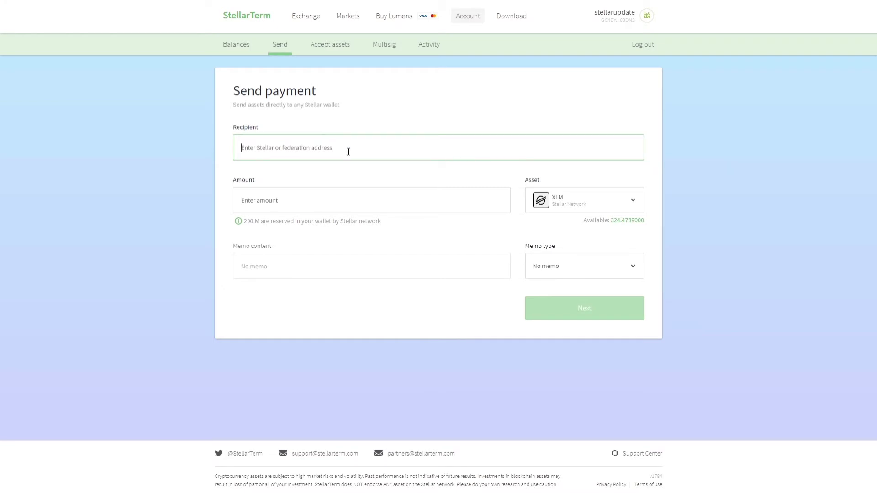
type("stellarupdate*stelk")
type("arterm.com")
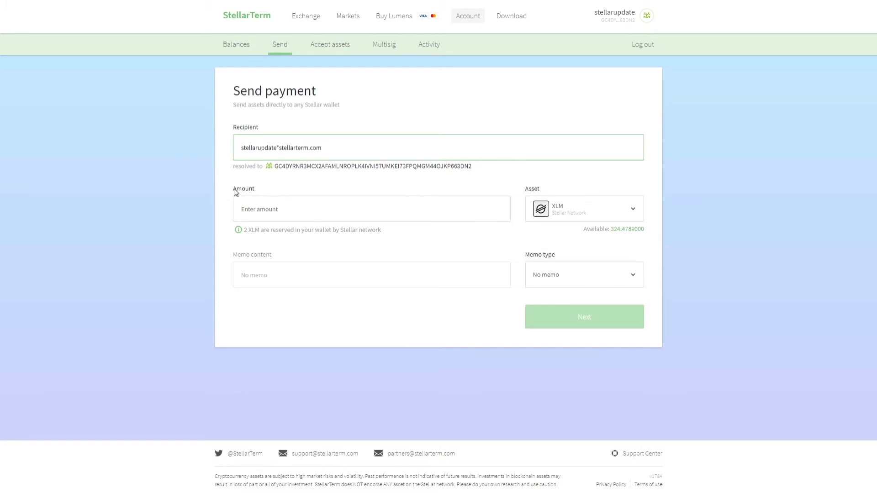
left_click(452, 200)
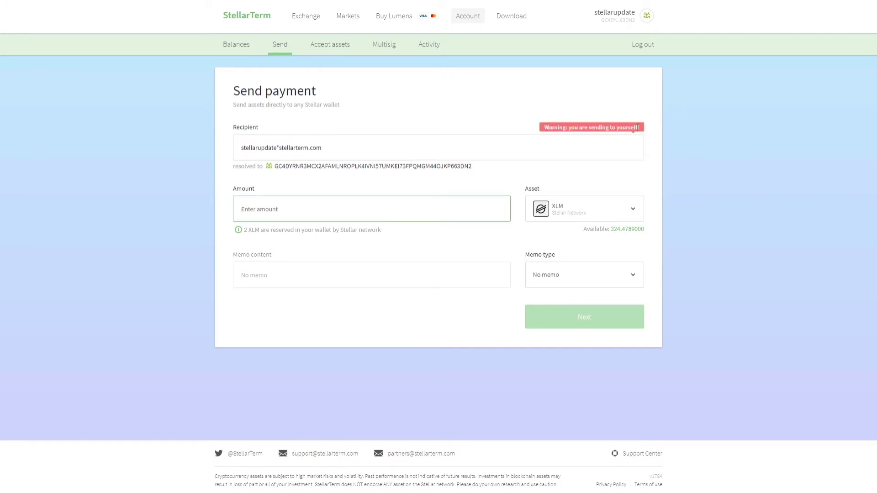
left_click(395, 179)
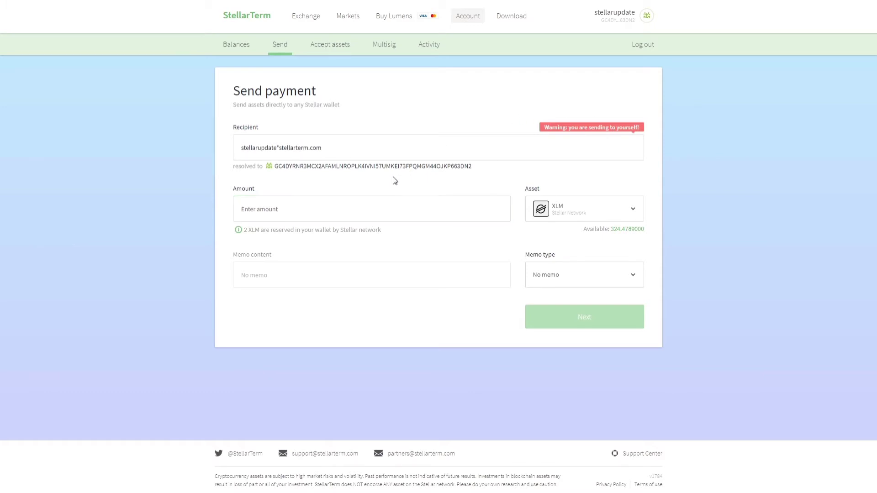
left_click(312, 212)
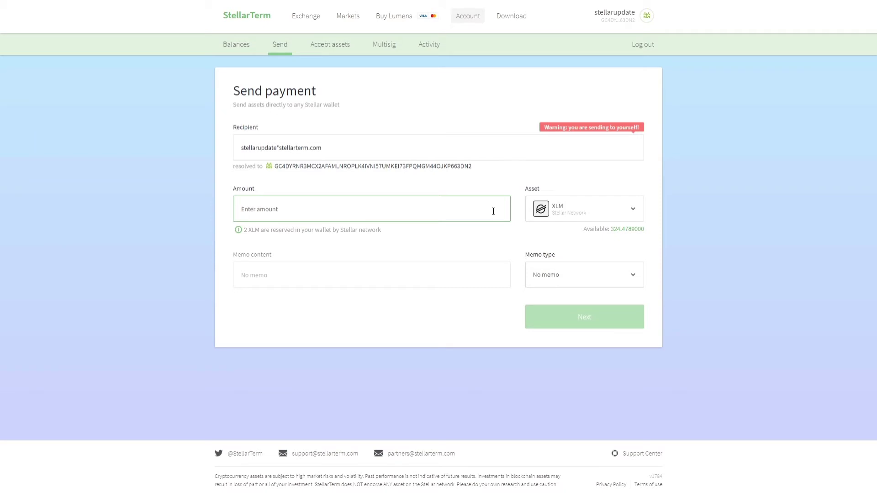
type("1")
Add a text memo reading 'sending to self' to the payment.
left_click(465, 247)
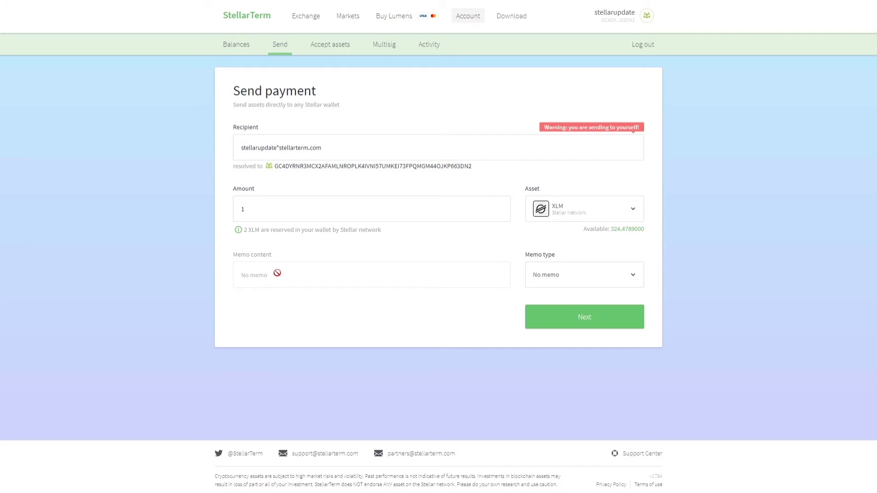
left_click(585, 280)
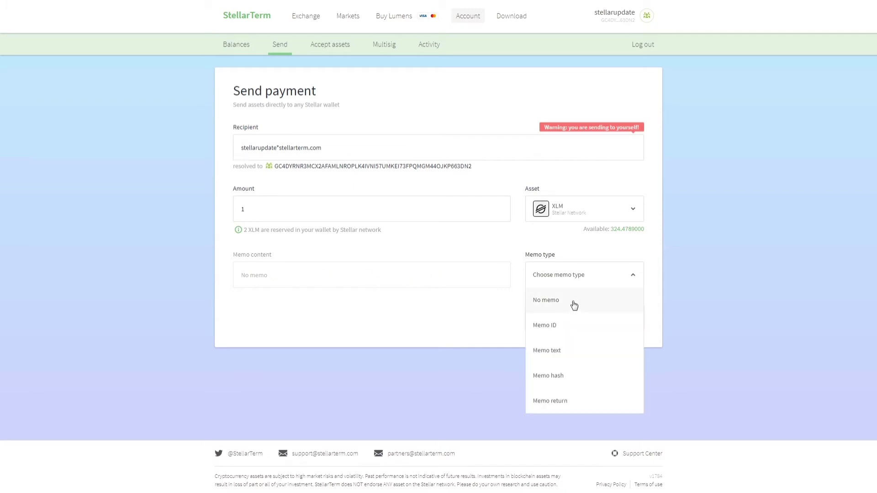
left_click(566, 346)
left_click(300, 278)
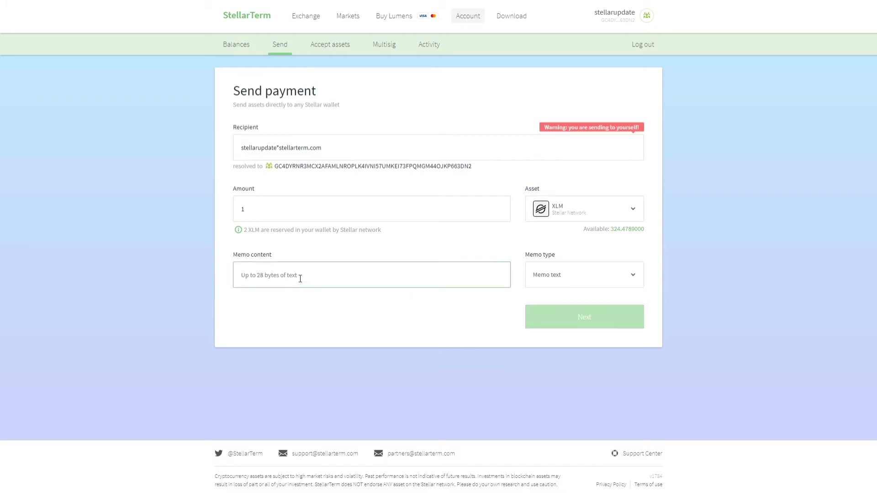
type("sending to self")
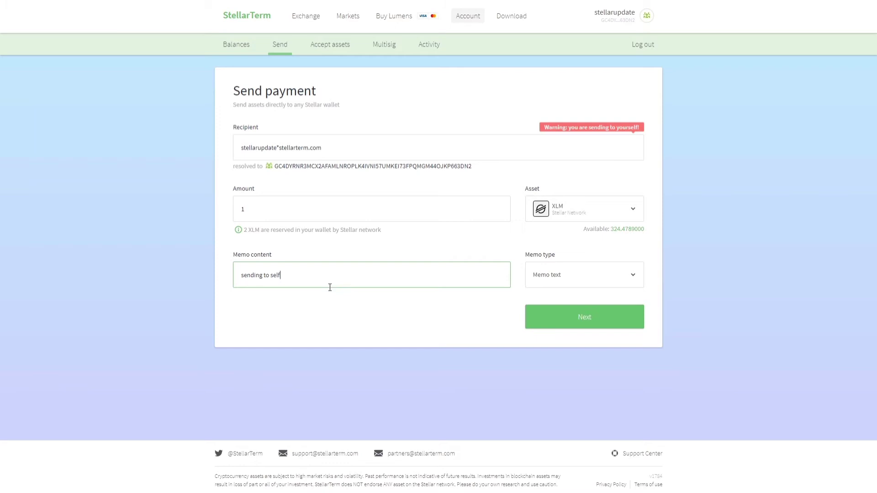
left_click(349, 311)
Review and submit the 1 XLM self-payment, then return to Balances (about 326.49 XLM).
left_click(574, 321)
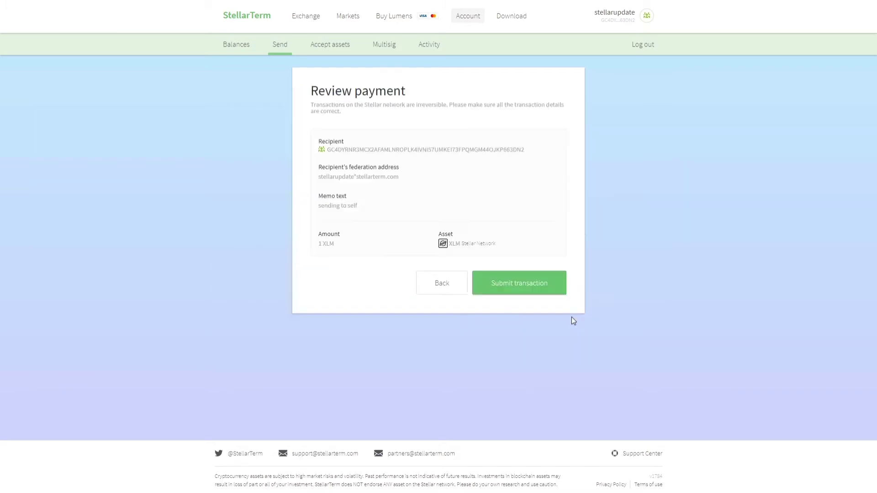
left_click(499, 284)
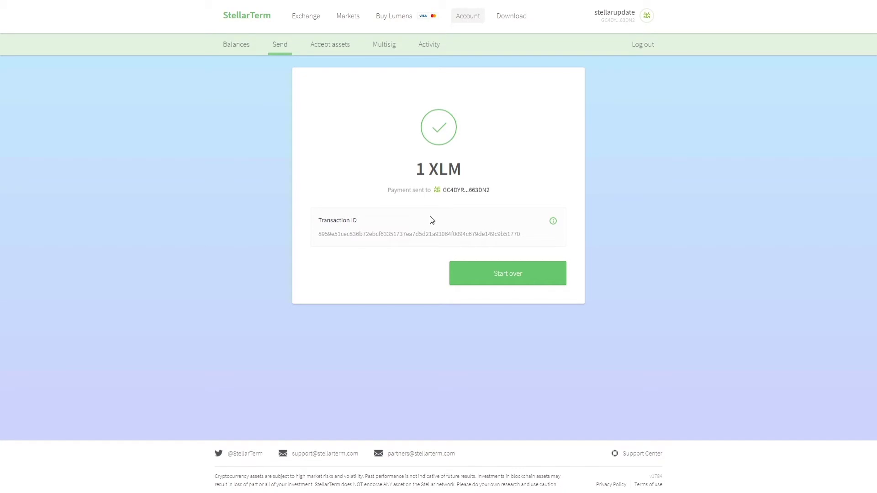
left_click(236, 43)
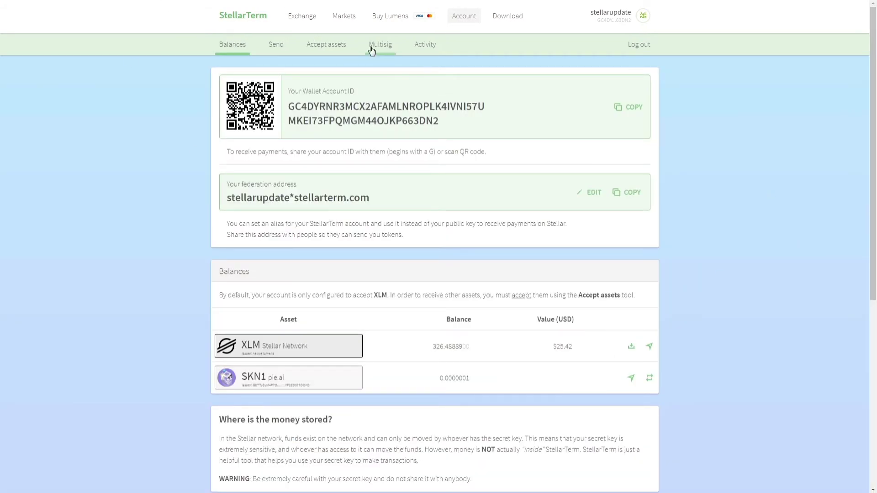
Confirm the 1 XLM transfer in Payments history, then open the USD/XLM Exchange page.
left_click(427, 47)
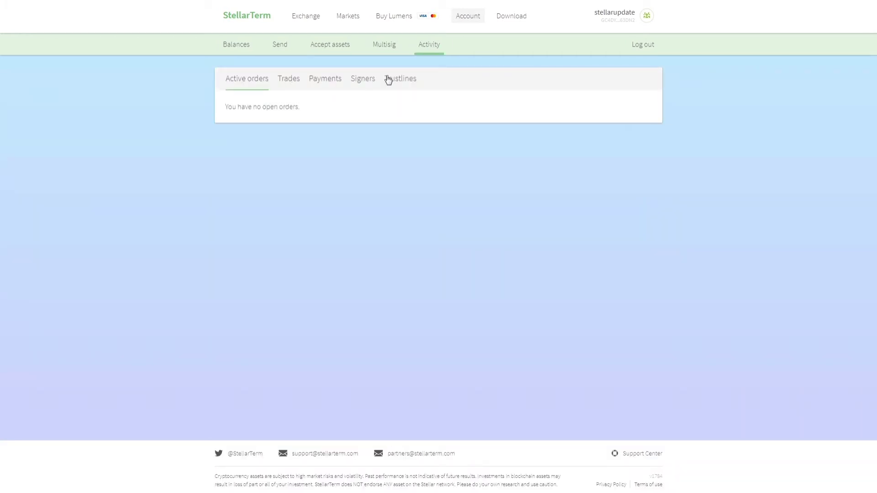
left_click(315, 80)
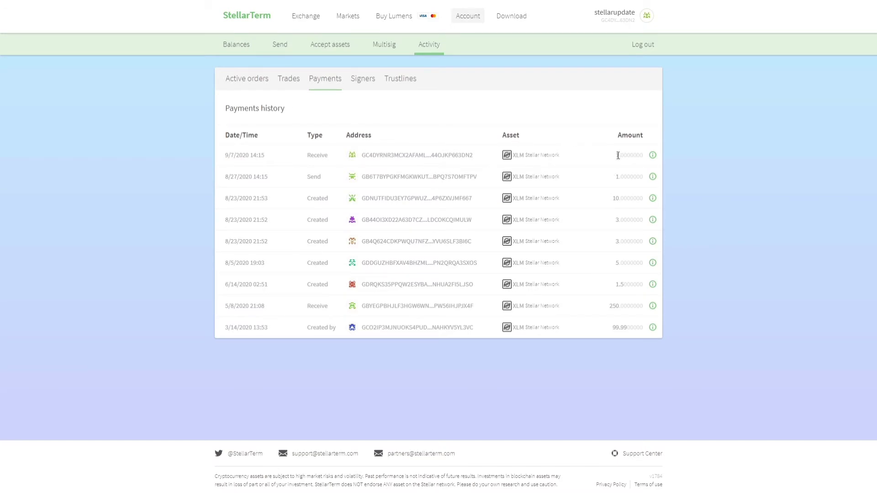
mouse_move(615, 155)
left_mouse_down()
mouse_move(637, 155)
mouse_move(618, 155)
left_mouse_up()
left_click(616, 157)
left_click(247, 45)
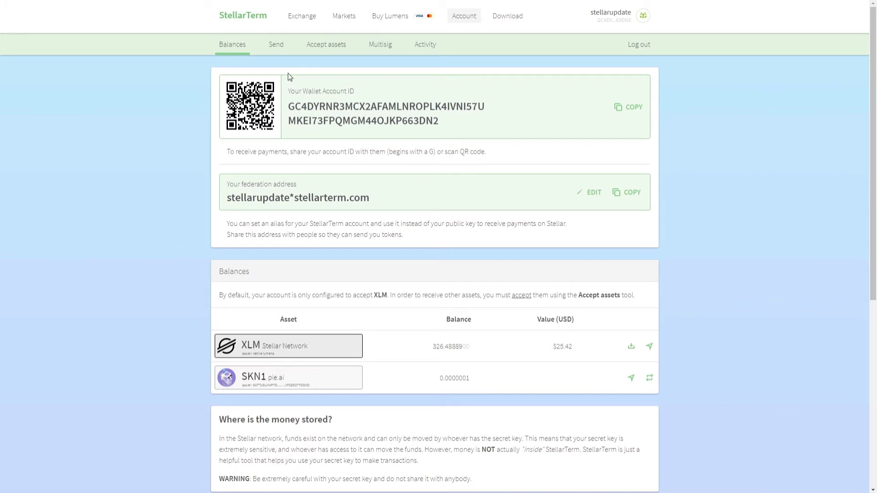
left_click(296, 16)
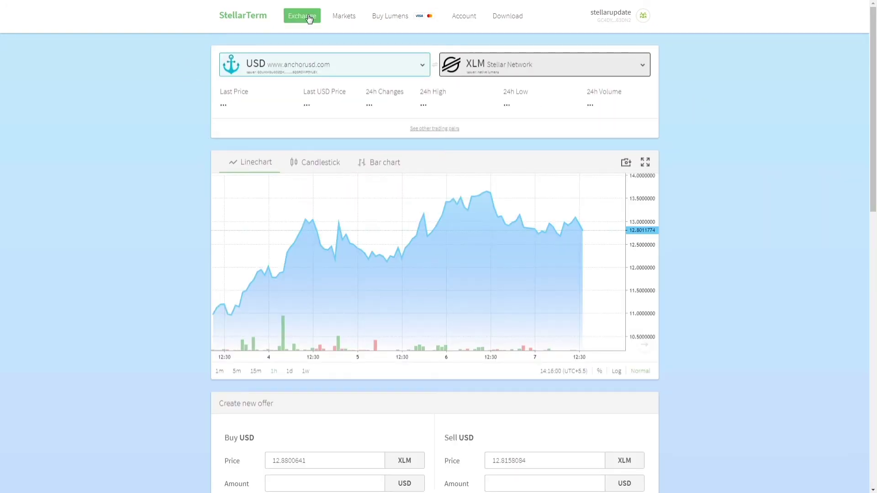
Open Markets to list assets like XLM, SLT, USD and BTC with prices and 24h changes.
left_click(348, 20)
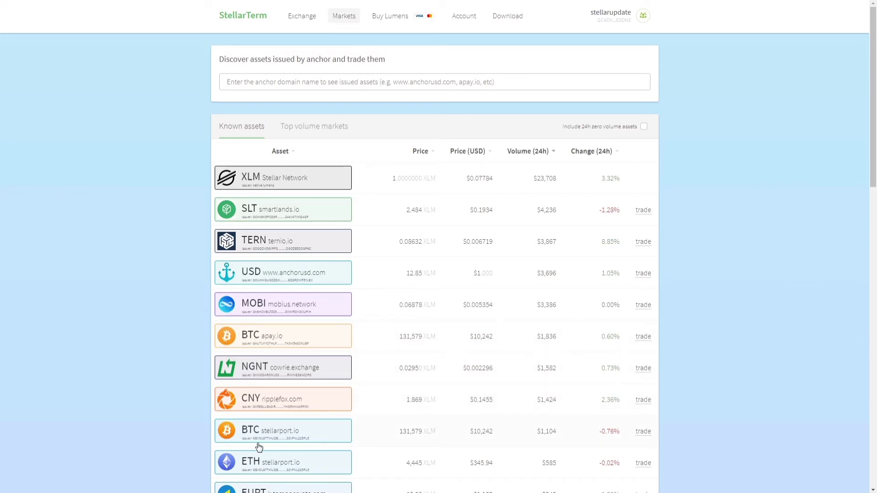
scroll(301, 435, "down", 2)
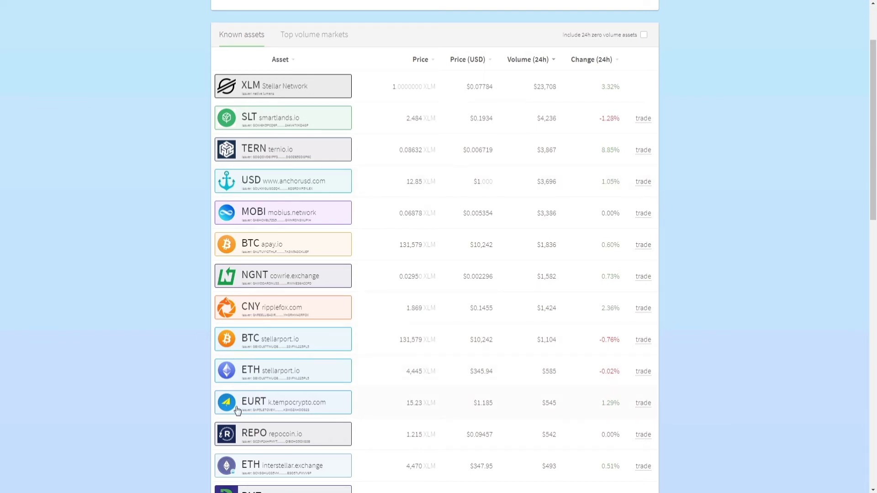
scroll(282, 408, "down", 3)
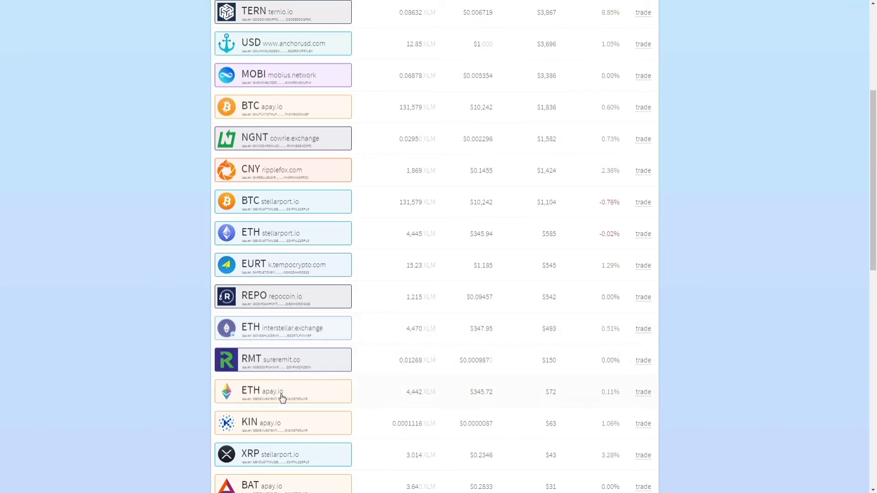
scroll(185, 402, "down", 3)
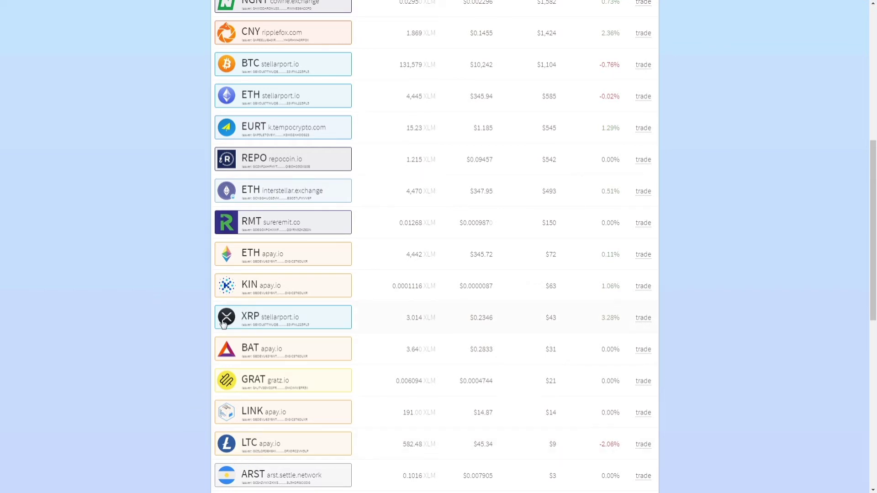
scroll(192, 241, "up", 4)
scroll(193, 240, "down", 11)
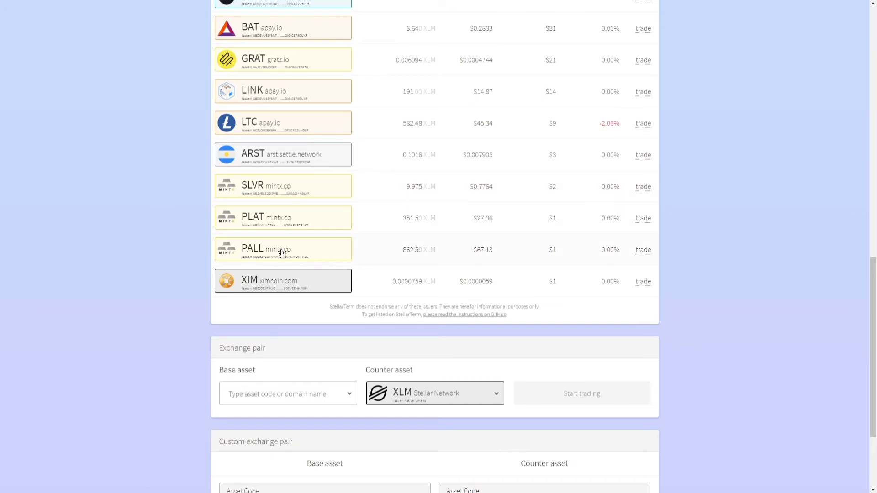
scroll(177, 235, "up", 3)
scroll(176, 235, "up", 5)
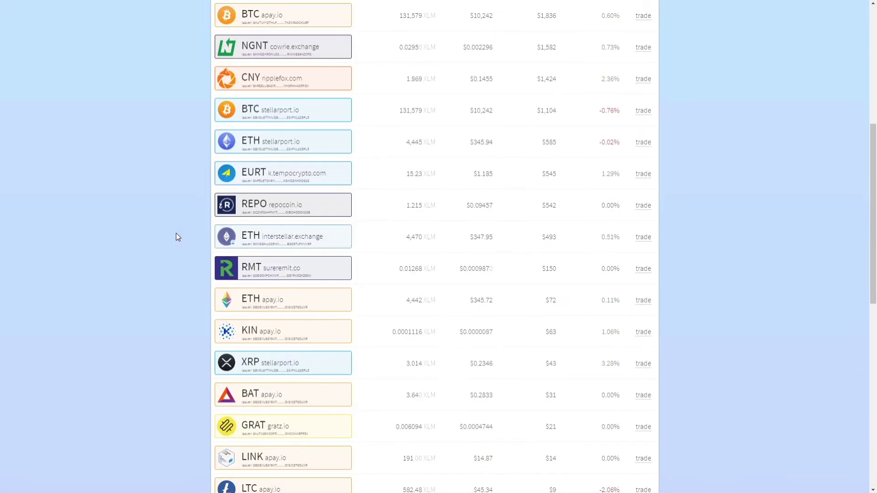
scroll(177, 235, "down", 4)
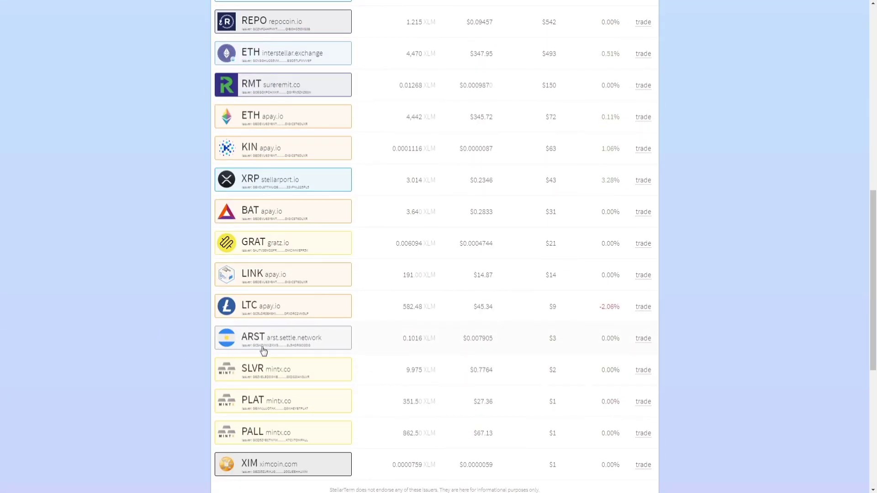
scroll(180, 314, "up", 3)
scroll(178, 310, "up", 7)
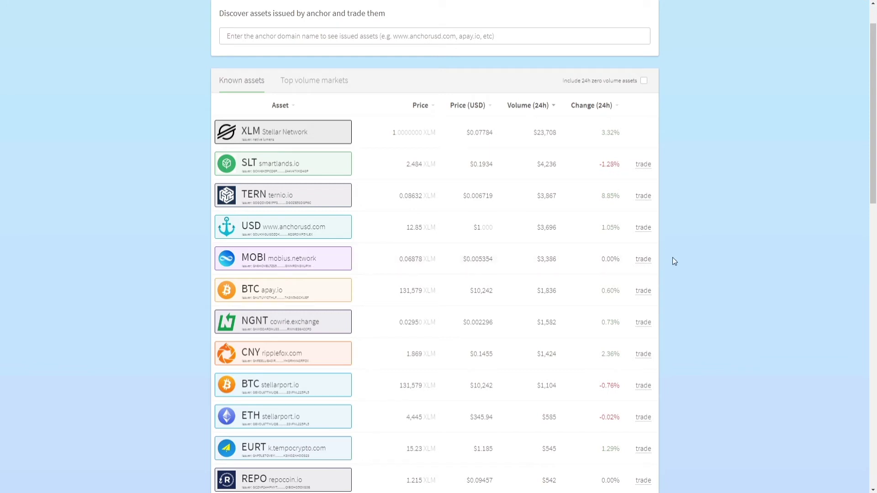
Open the MOBI/XLM exchange via the trade link in the MOBI market row.
left_click(643, 259)
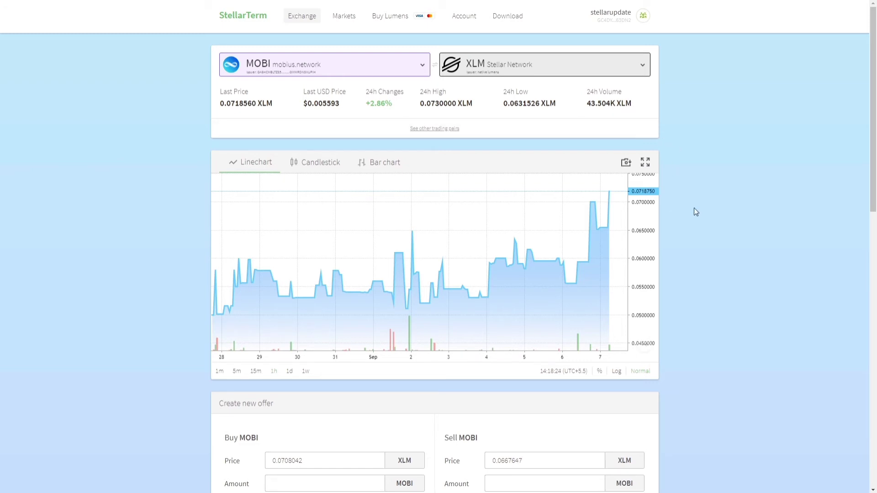
Show the MOBI/XLM price as candlesticks, switching from 1d to 1w intervals.
left_click(320, 164)
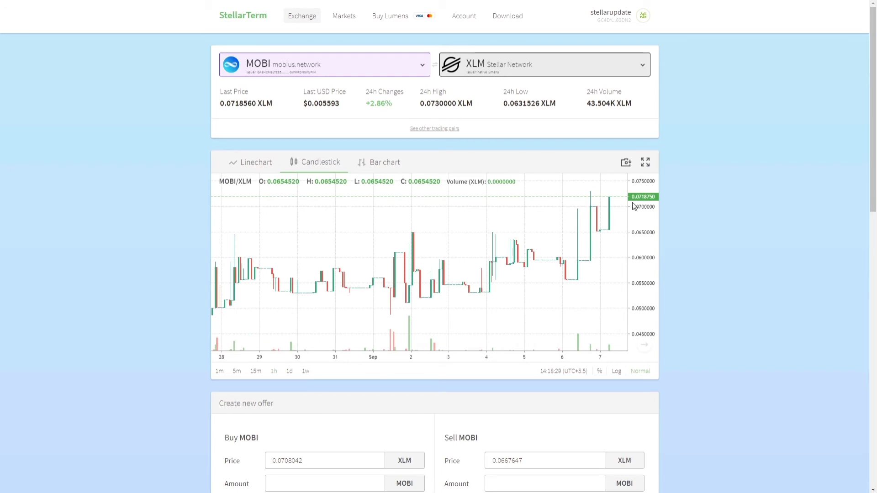
left_click(289, 371)
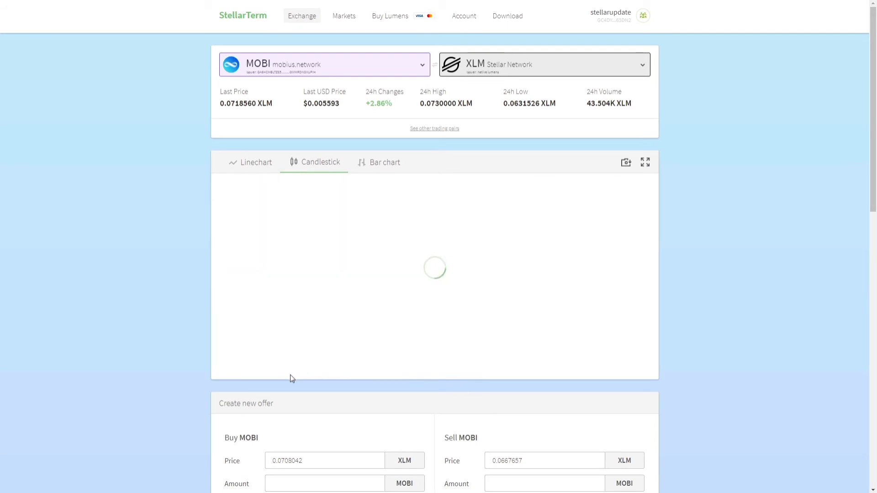
left_click(305, 374)
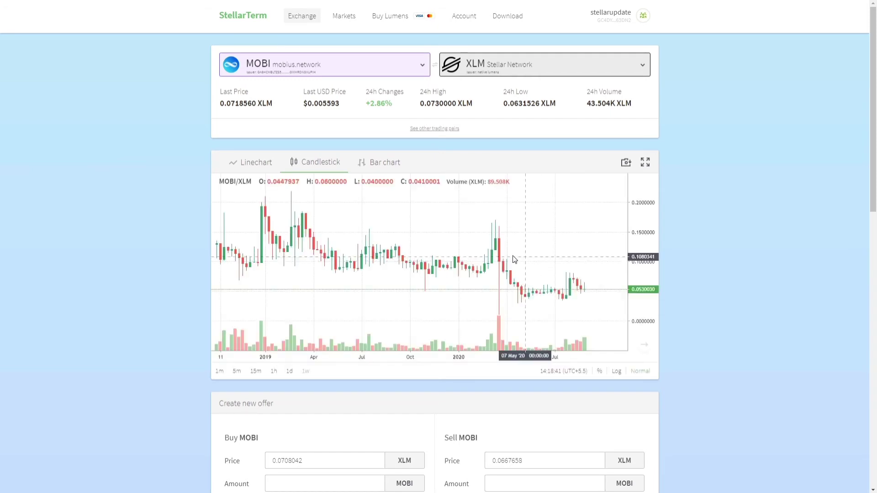
Try the bar chart, return to candlesticks, and put the price axis on a log scale.
scroll(514, 260, "down", 3)
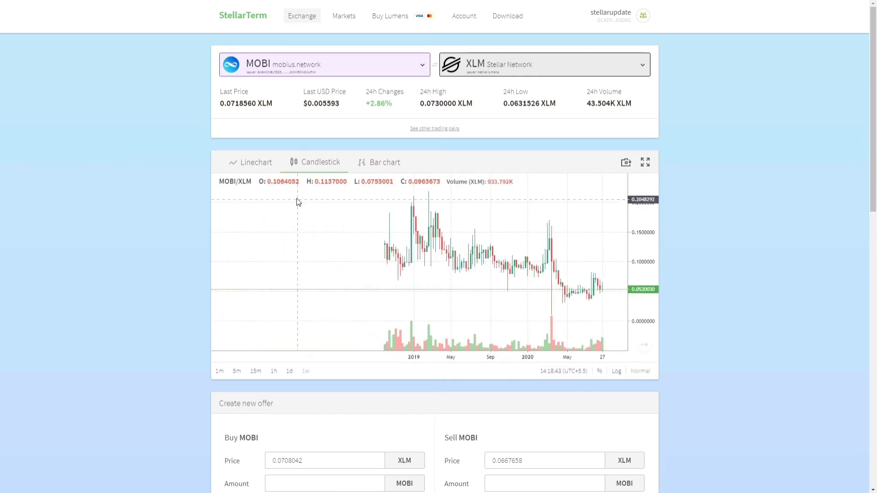
left_click(393, 169)
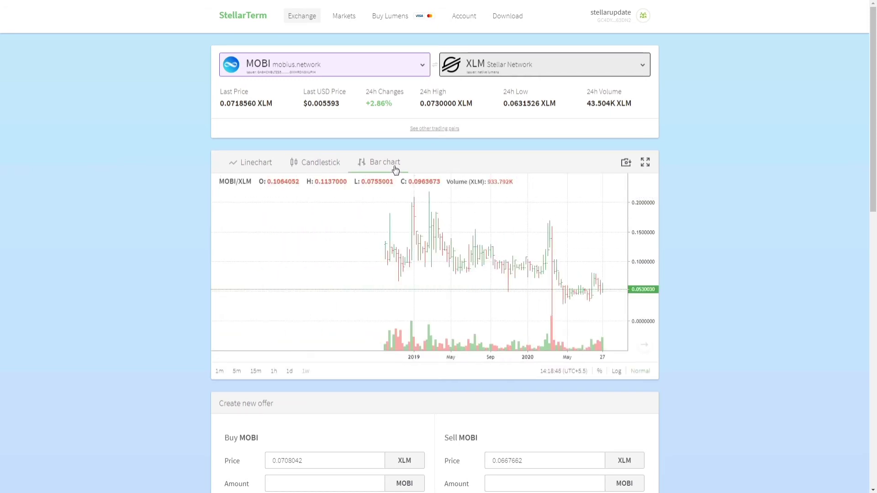
scroll(432, 248, "up", 3)
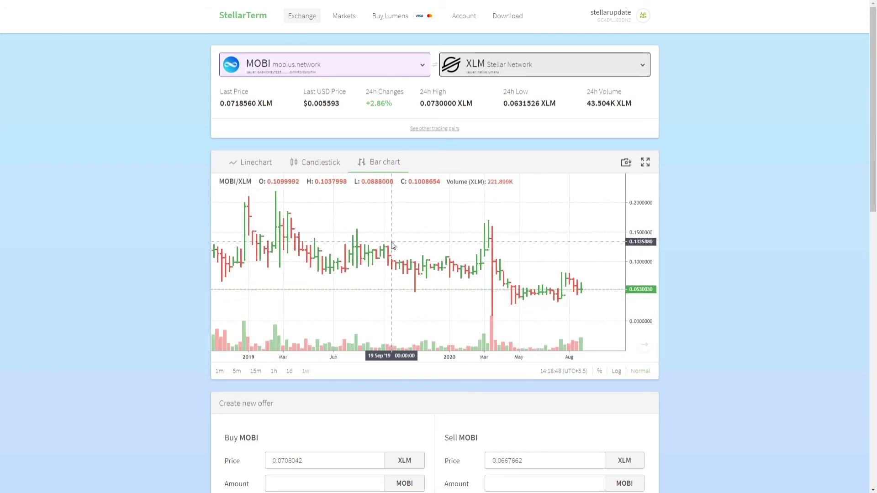
left_click(294, 161)
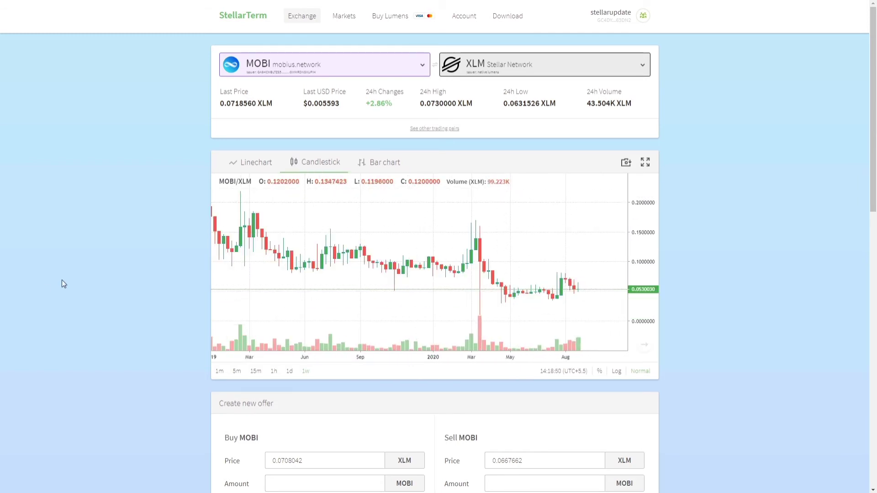
scroll(450, 276, "up", 5)
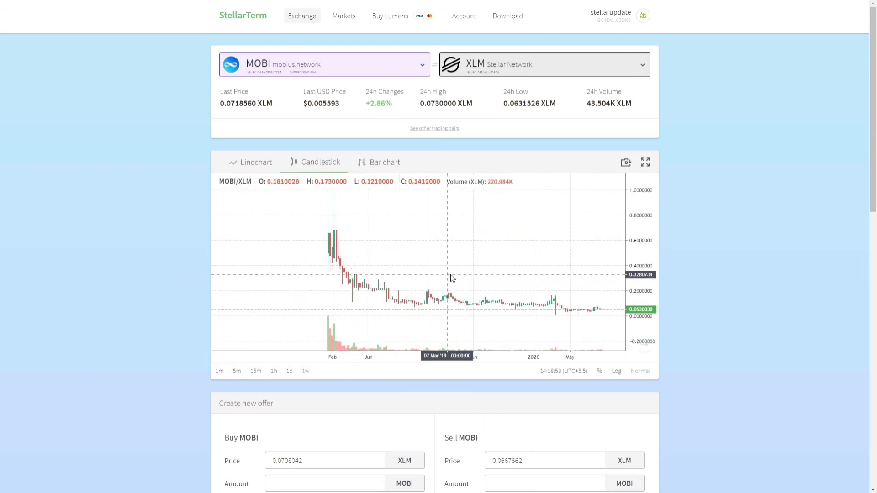
left_click(617, 374)
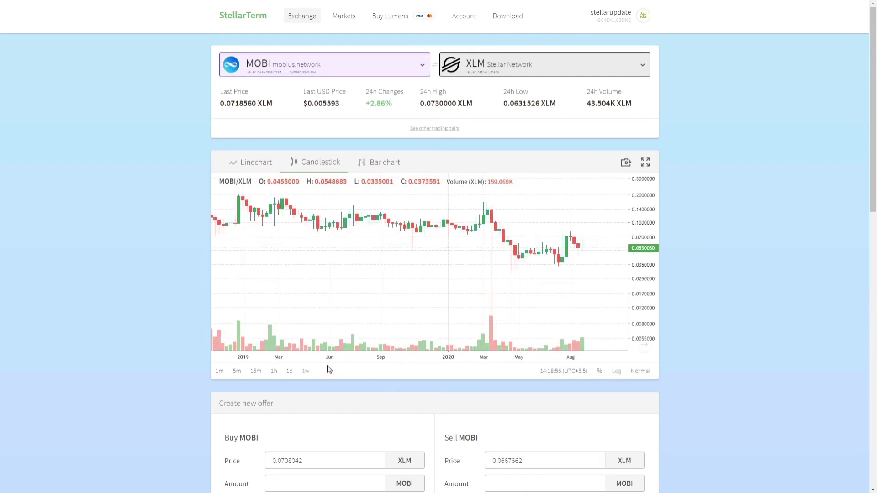
scroll(440, 272, "down", 5)
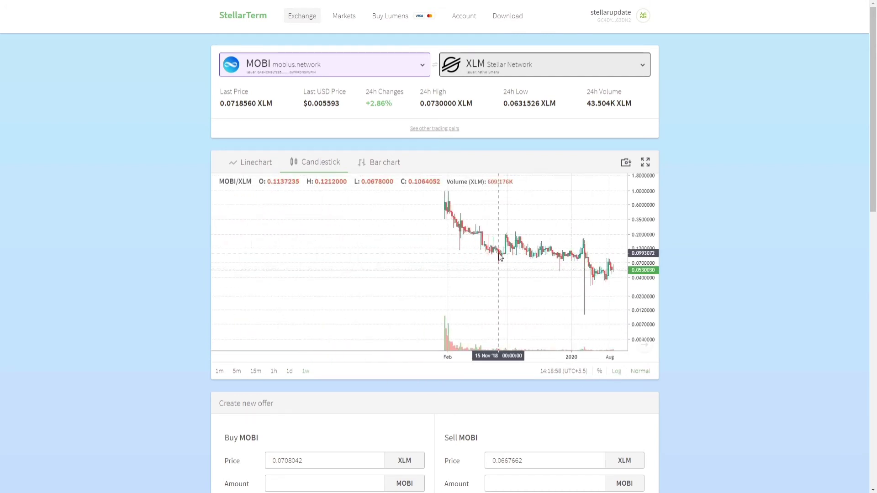
scroll(499, 269, "up", 5)
scroll(199, 183, "down", 5)
scroll(197, 181, "down", 3)
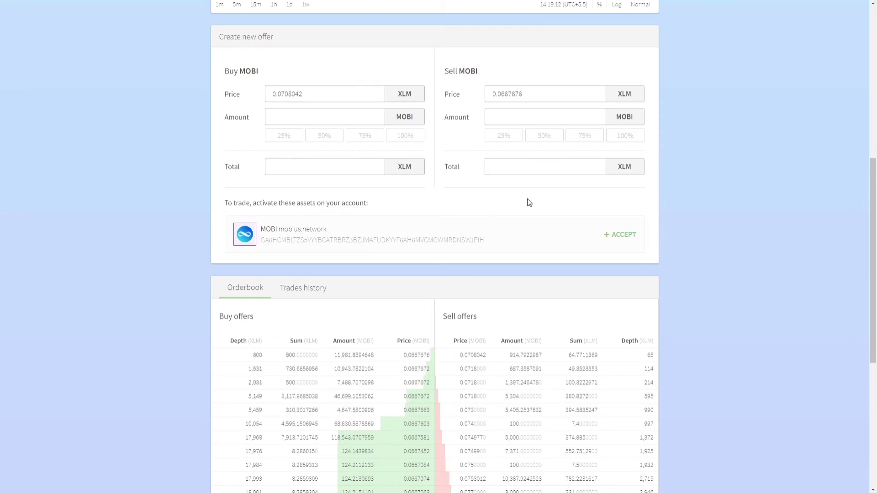
Accept MOBI, then fill a buy of 14.123456 MOBI at 0.0708042 totalling 1 XLM.
left_click(620, 242)
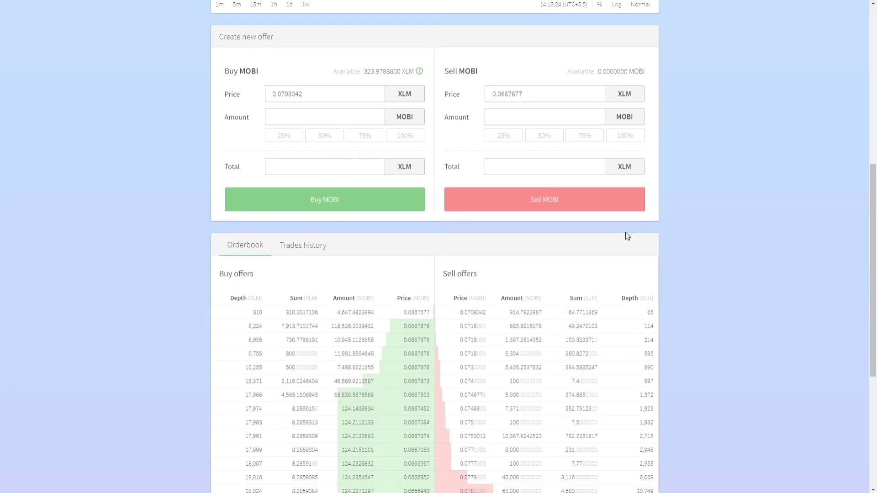
left_click(479, 311)
left_click(349, 172)
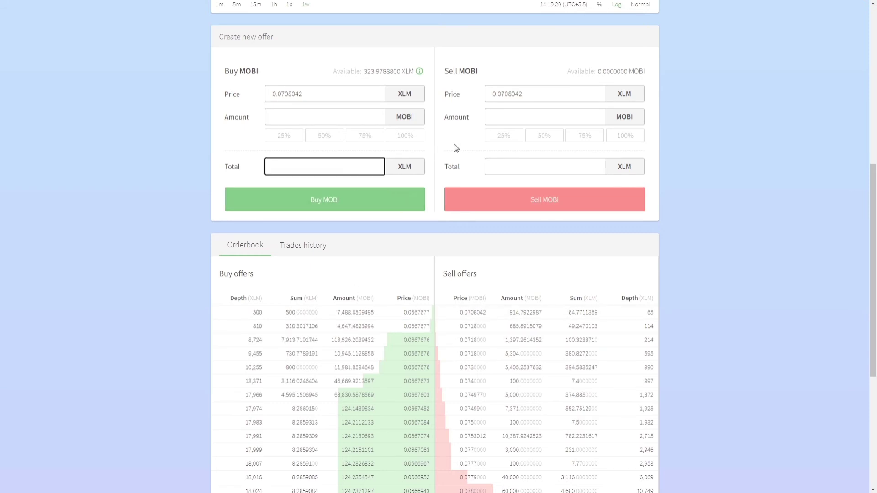
type("1")
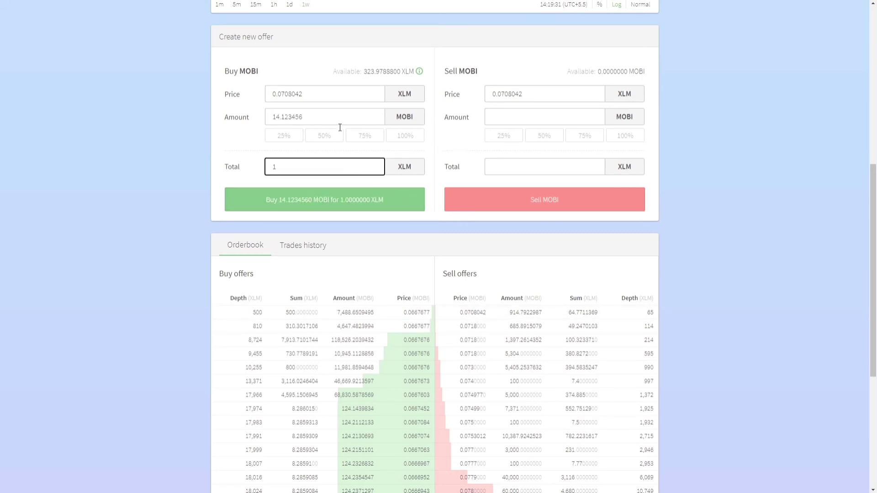
left_click(479, 319)
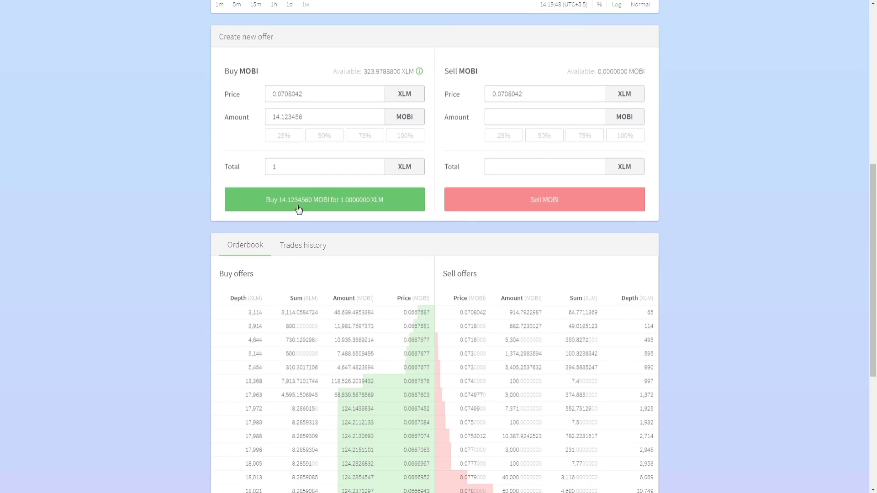
Place the 14.123456 MOBI buy offer, cancel it, and set both prices to 0.0718000.
left_click(357, 205)
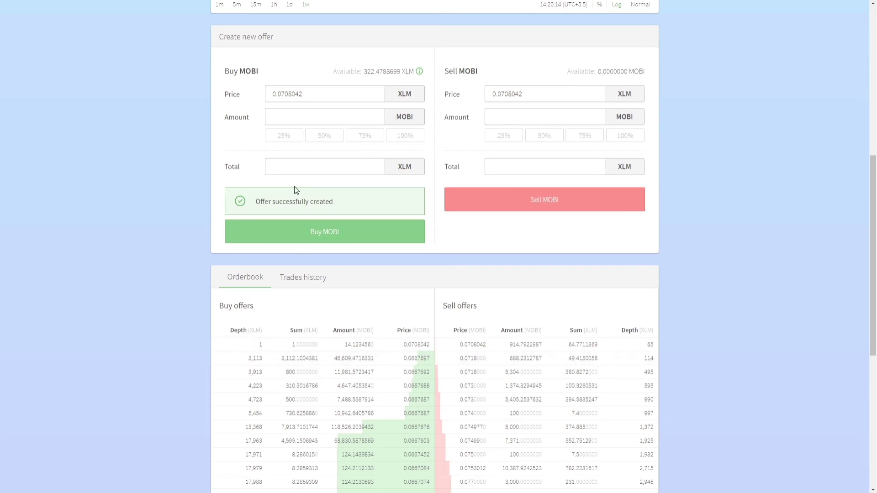
scroll(623, 215, "down", 7)
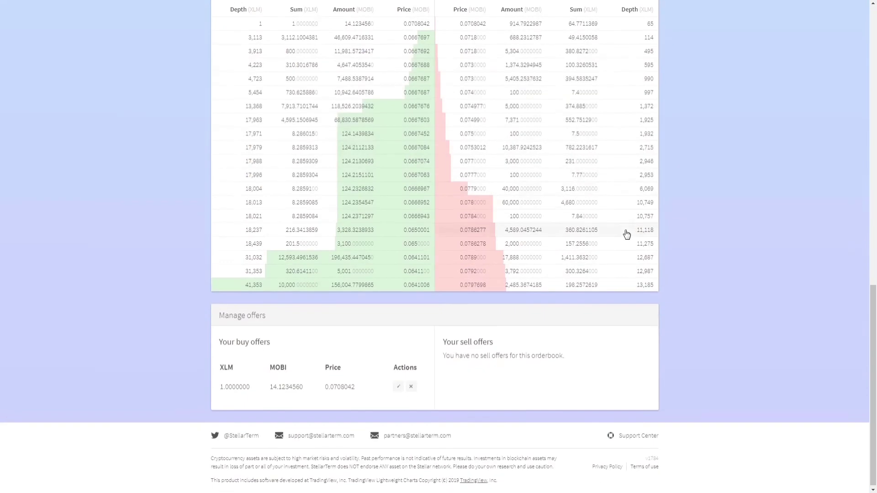
left_click(412, 386)
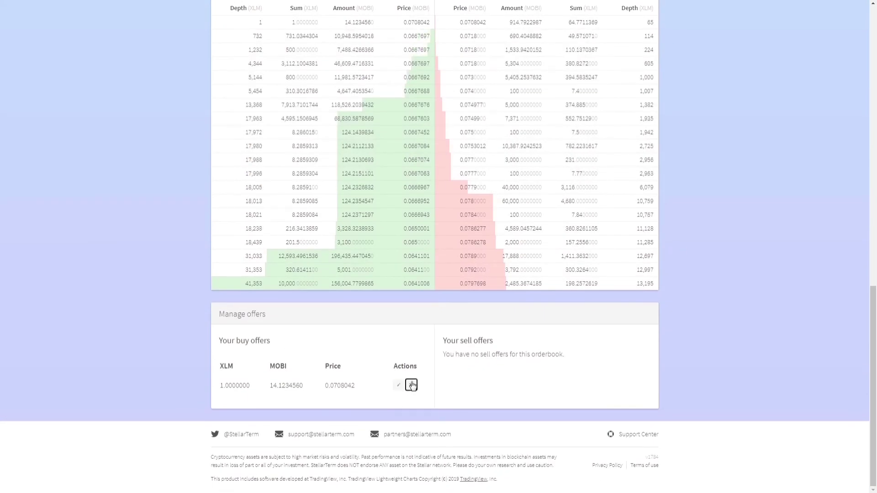
scroll(413, 386, "up", 7)
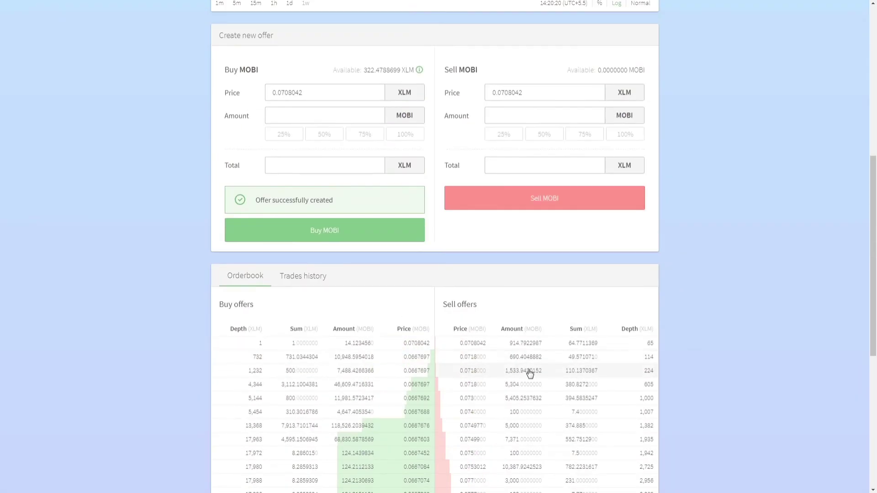
left_click(486, 358)
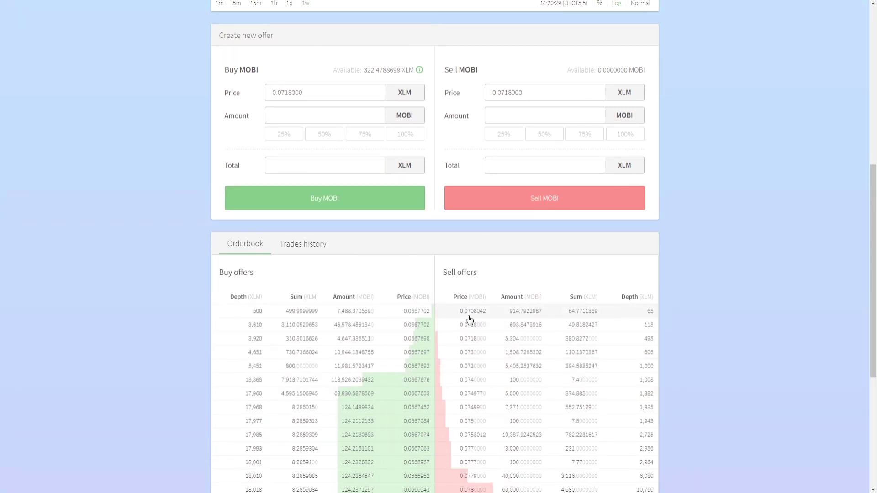
Buy about 14.12 MOBI at 0.0708042 with 1 XLM, then fill a sell of all 14.1234350 MOBI at 0.066772.
left_click(495, 314)
left_click(300, 92)
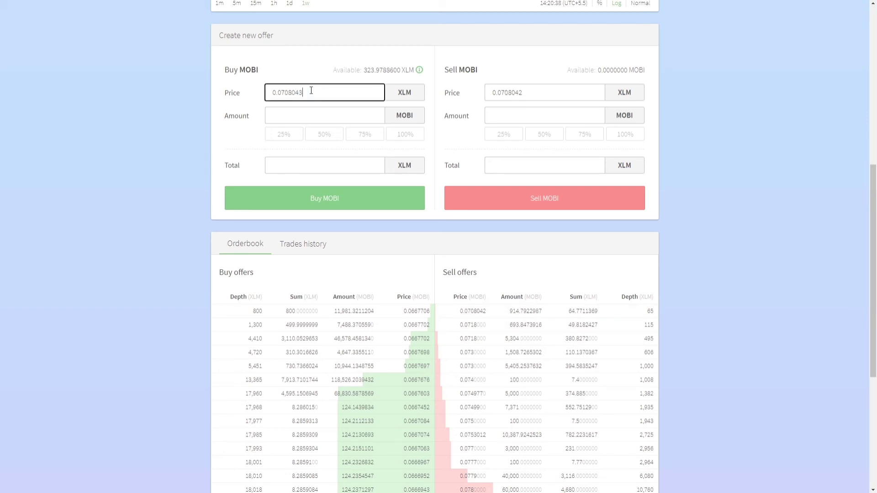
left_click(359, 161)
type("1")
left_click(413, 198)
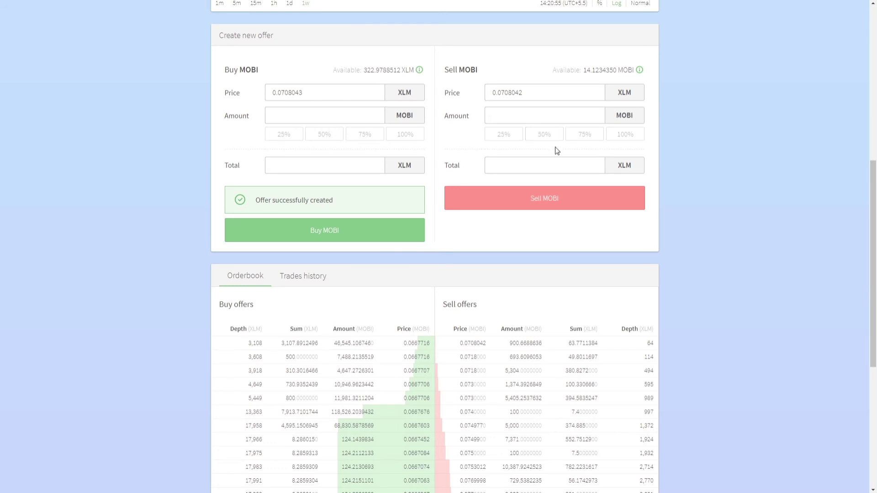
left_click(613, 134)
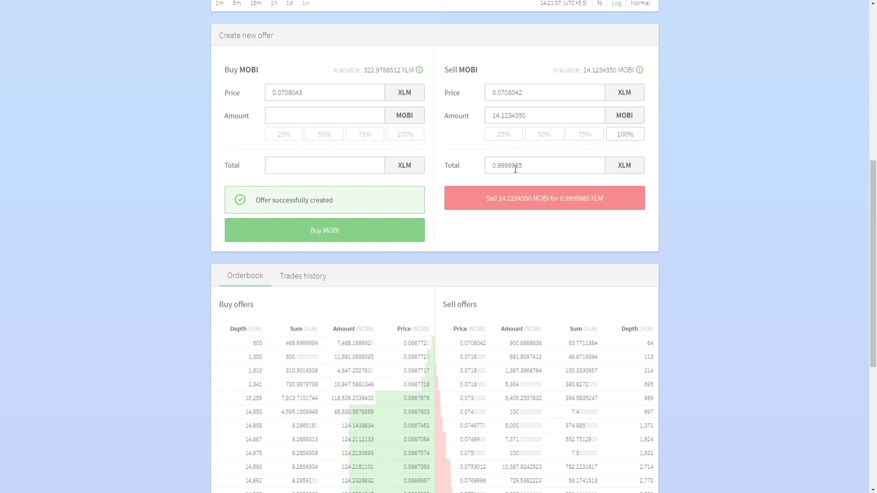
left_click(370, 348)
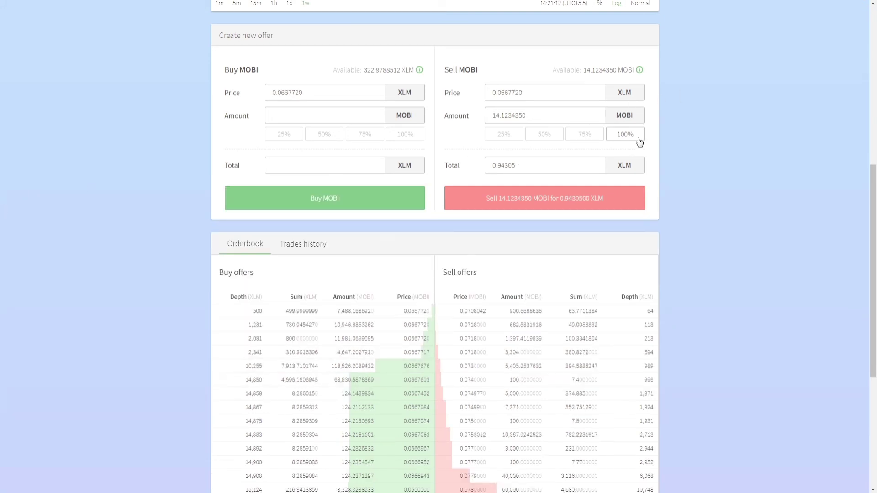
Submit the sell of all MOBI at 0.066772, dismiss the trade notifications, and confirm no open offers remain.
left_click(524, 203)
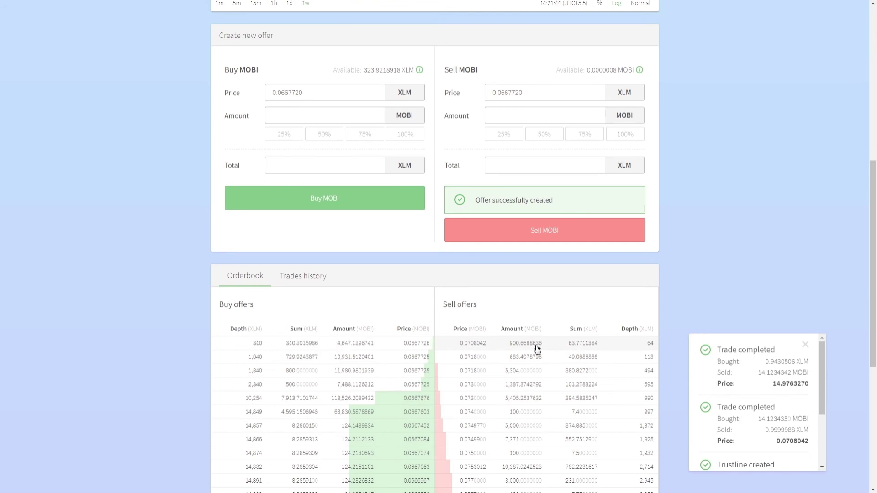
scroll(780, 418, "down", 2)
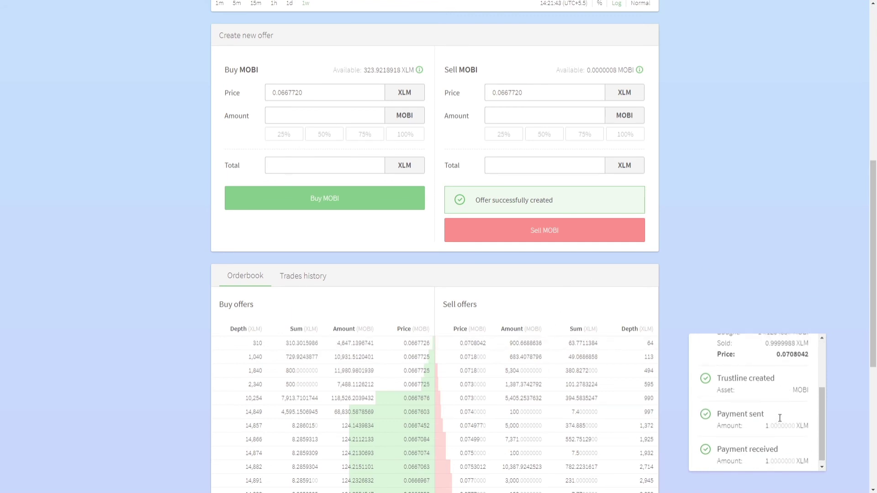
scroll(779, 417, "up", 2)
left_click(805, 346)
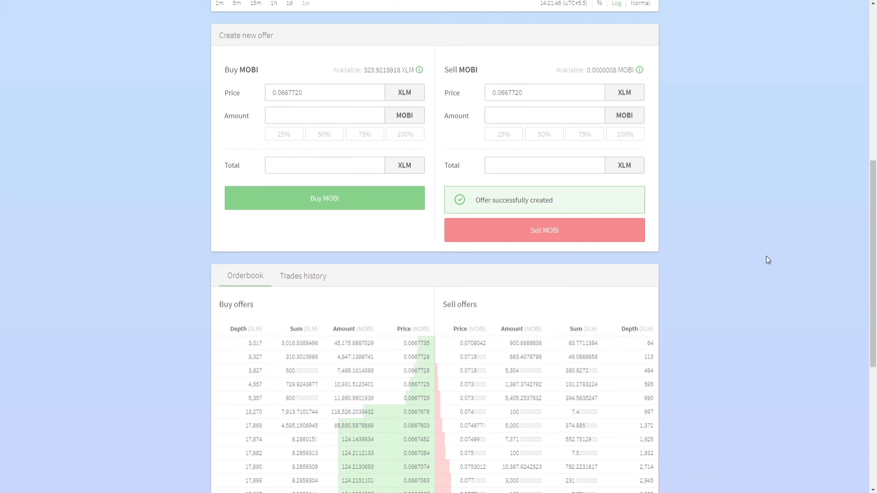
scroll(766, 258, "up", 5)
scroll(767, 259, "down", 10)
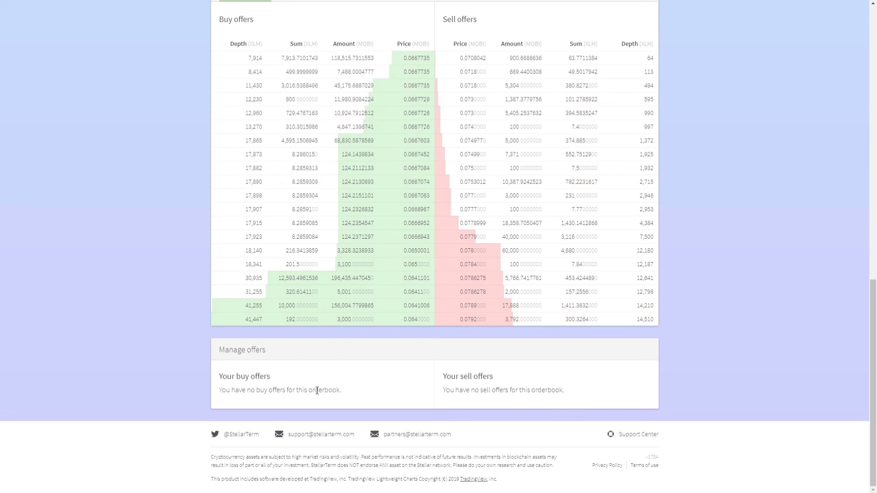
scroll(487, 374, "up", 7)
scroll(487, 374, "up", 7)
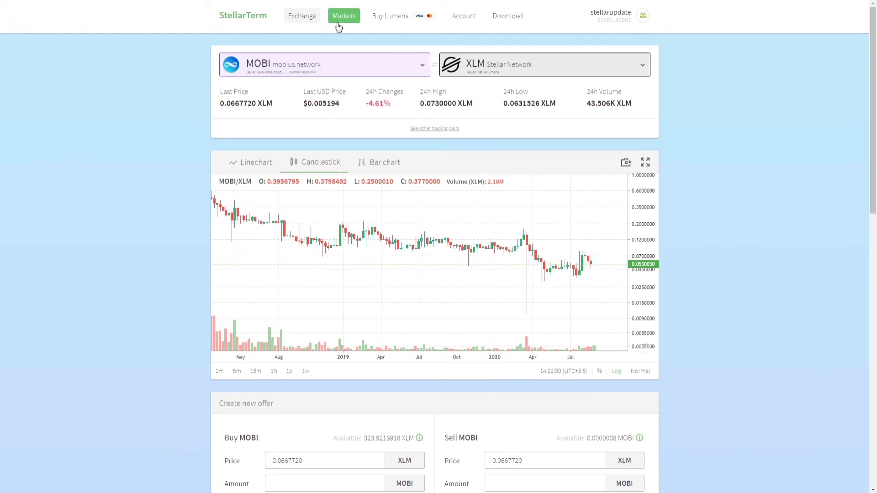
Go to the Account page and review the XLM, MOBI and SKN1 balances and the Reserved Balance section.
left_click(466, 23)
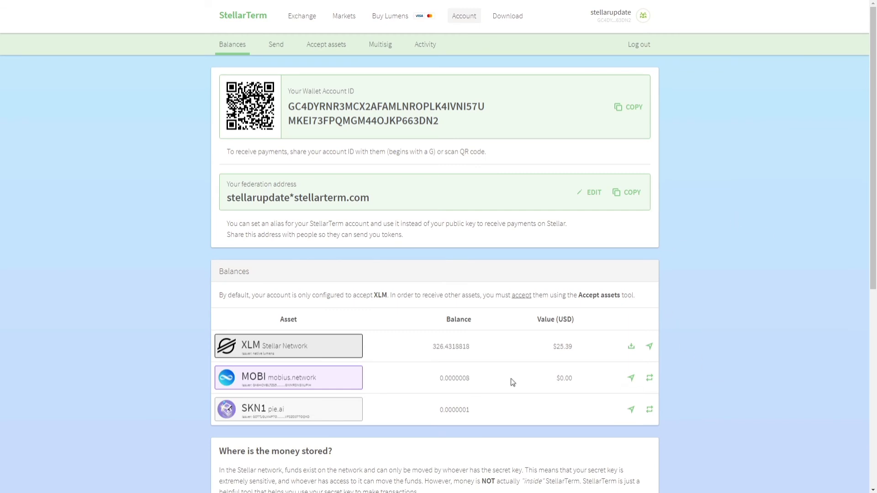
scroll(504, 391, "down", 8)
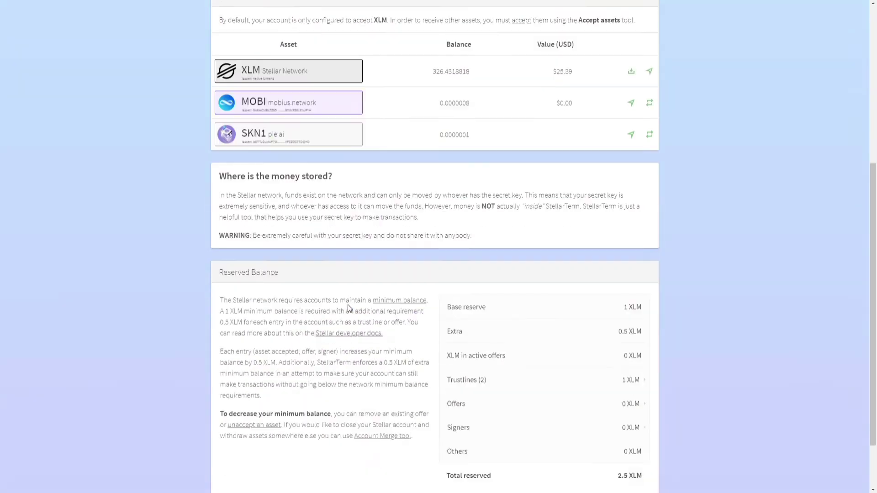
scroll(379, 298, "up", 8)
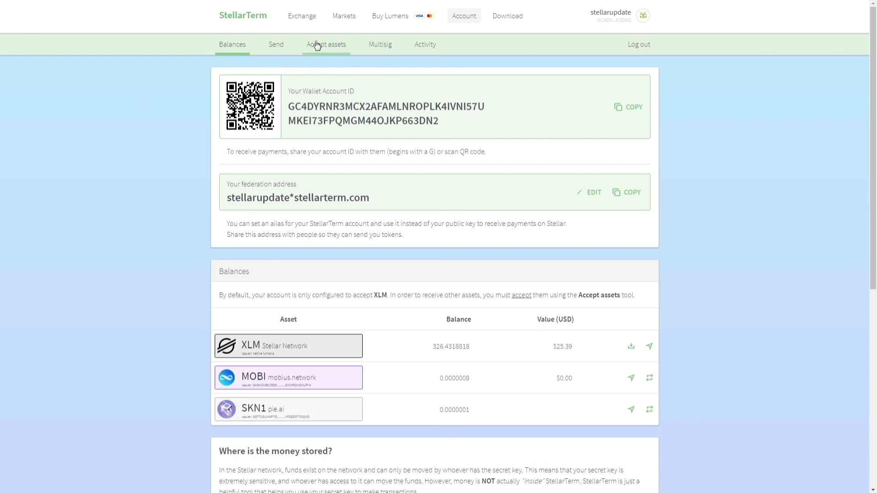
left_click(381, 46)
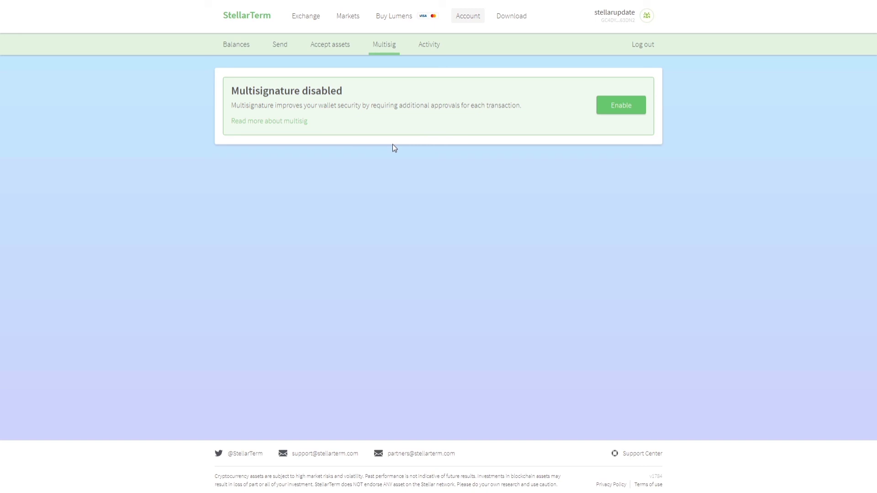
left_click(432, 48)
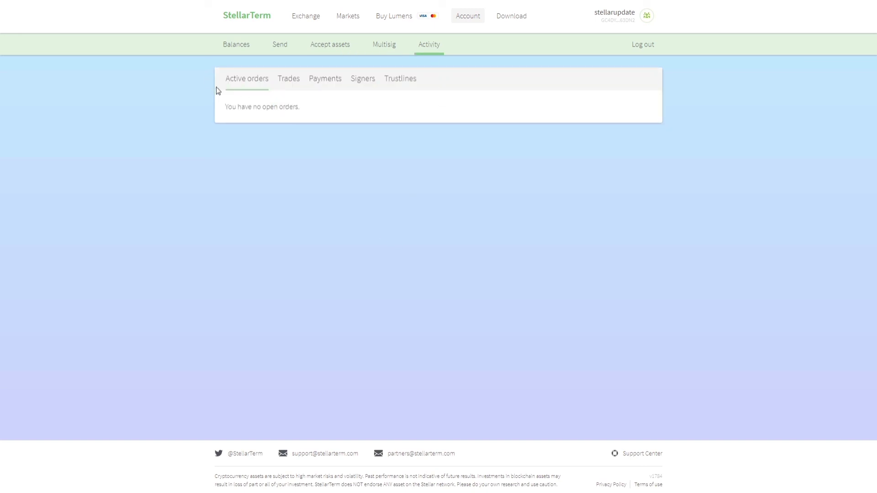
left_click(296, 86)
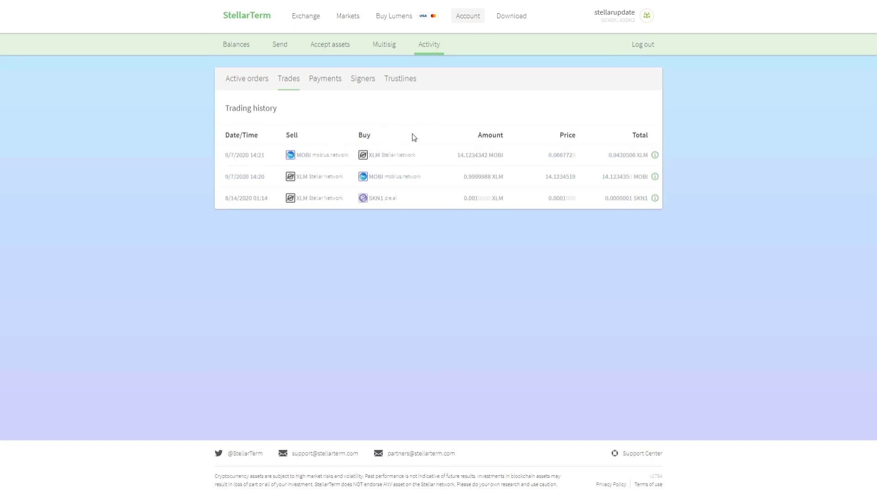
left_click(323, 83)
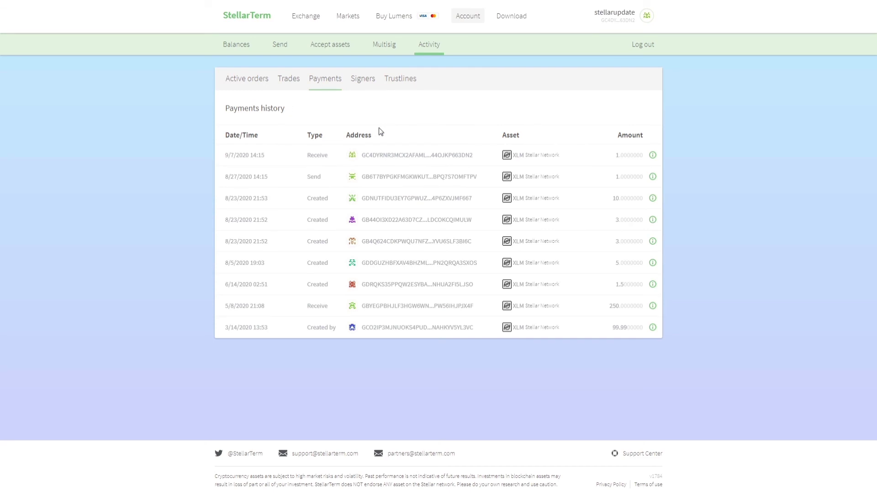
left_click(374, 82)
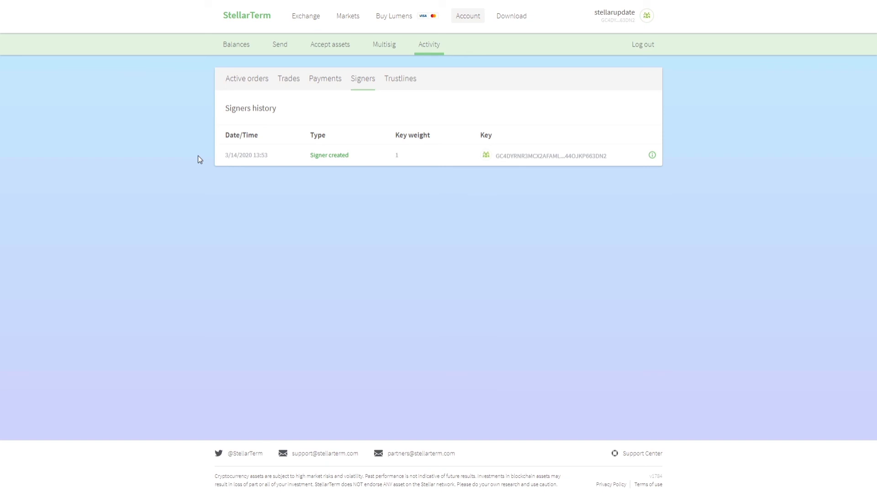
left_click_drag(606, 159, 494, 161)
left_click(498, 162)
left_click(388, 79)
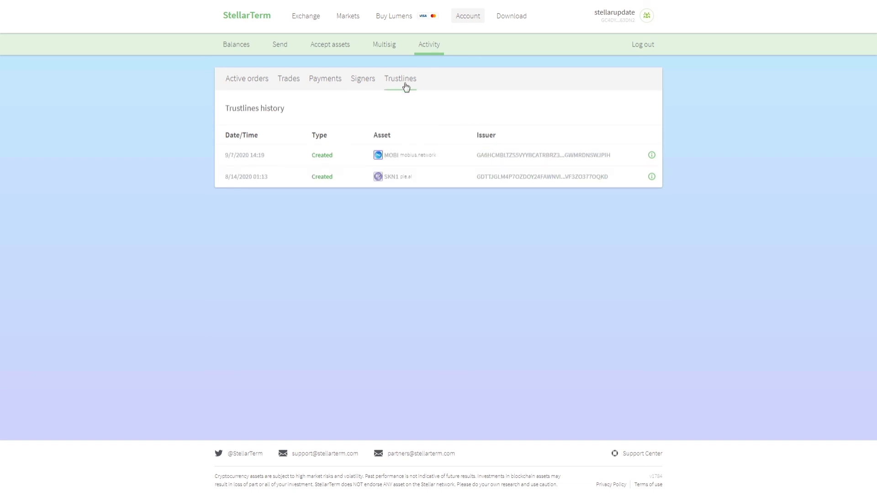
left_click_drag(386, 177, 417, 151)
left_click(409, 175)
left_click(429, 152)
left_click(230, 45)
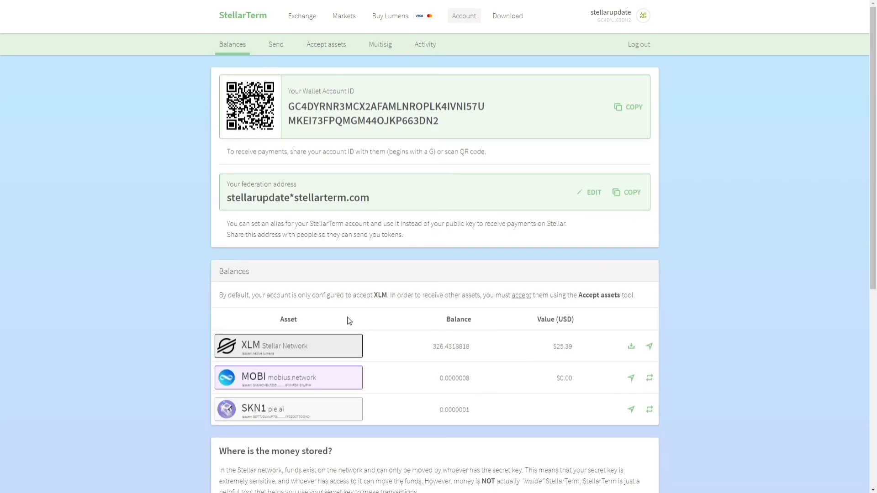
scroll(348, 319, "down", 7)
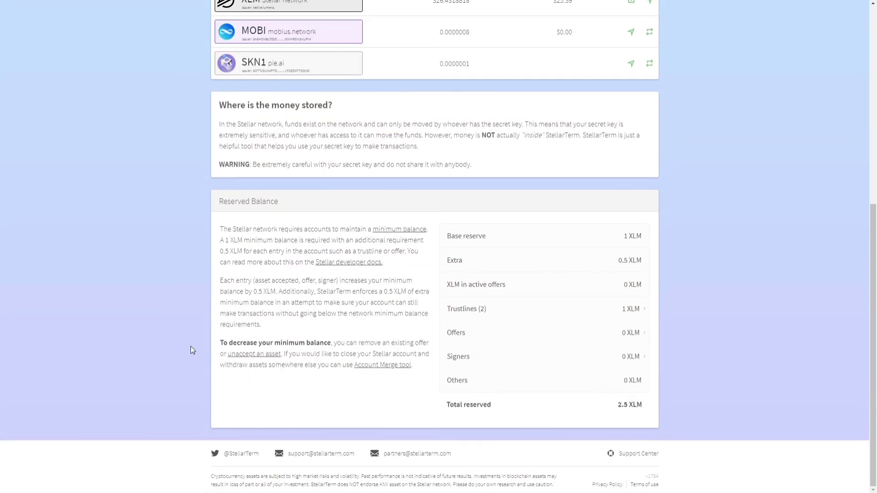
scroll(191, 347, "up", 7)
scroll(354, 206, "up", 1)
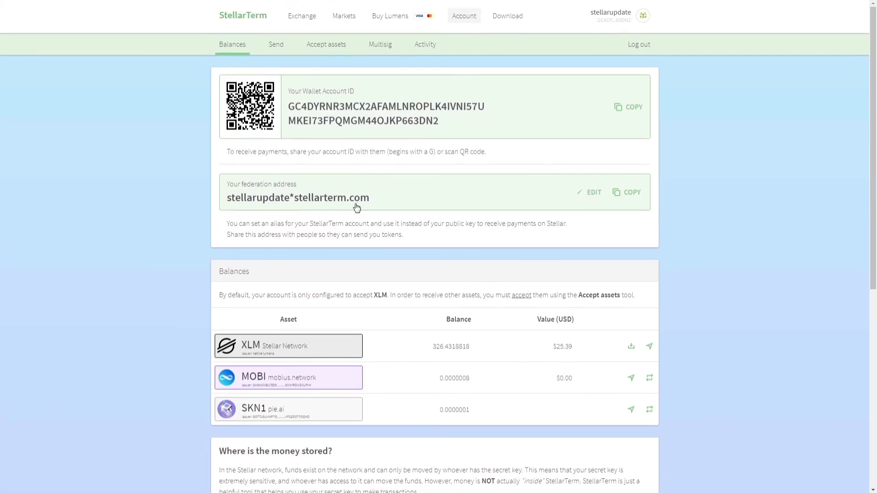